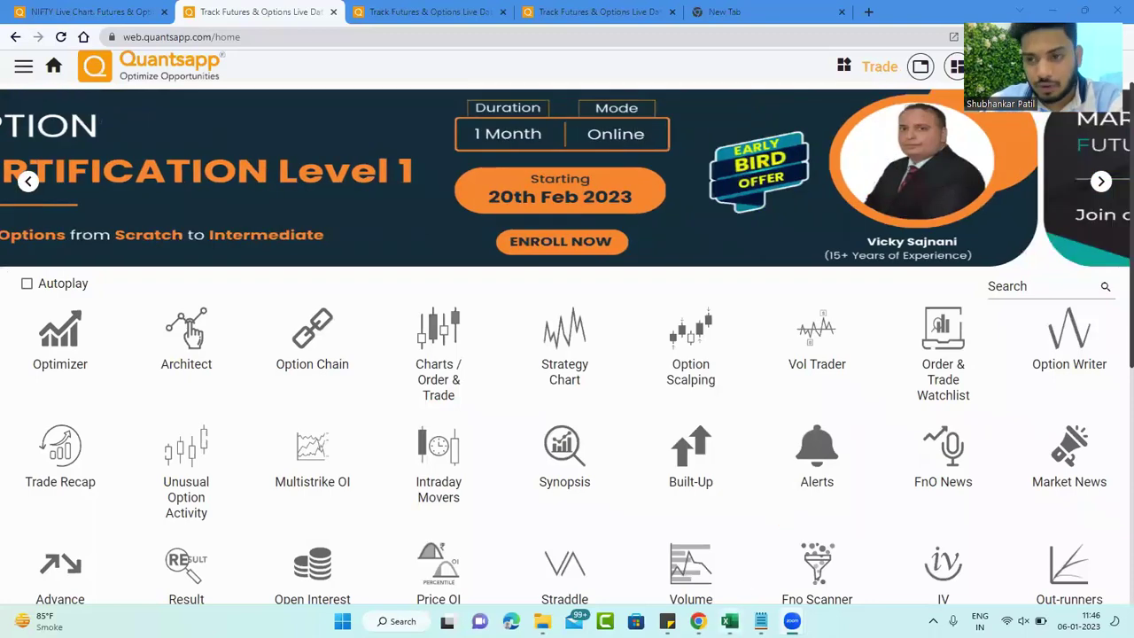
Switch from the Quantsapp browser page to the blank Excel workbook Book1.
key(alt+Tab)
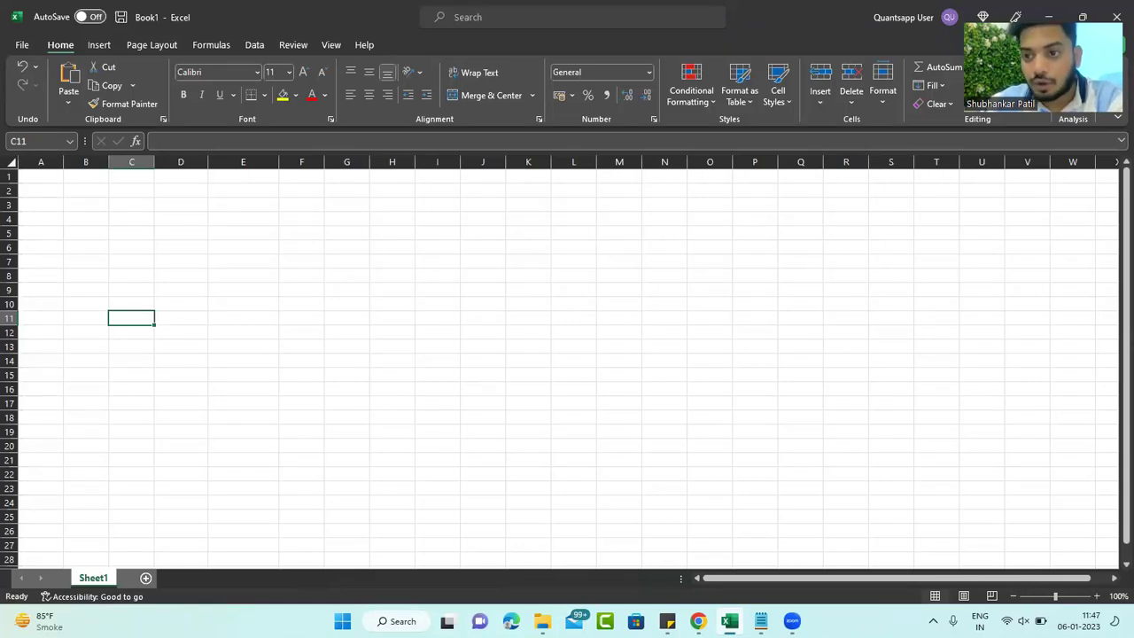
Fill row 11 with 'Predetermined Price', 'Strike Price' and 'The price at which you will buy/sell the underlying asset'.
text(P)
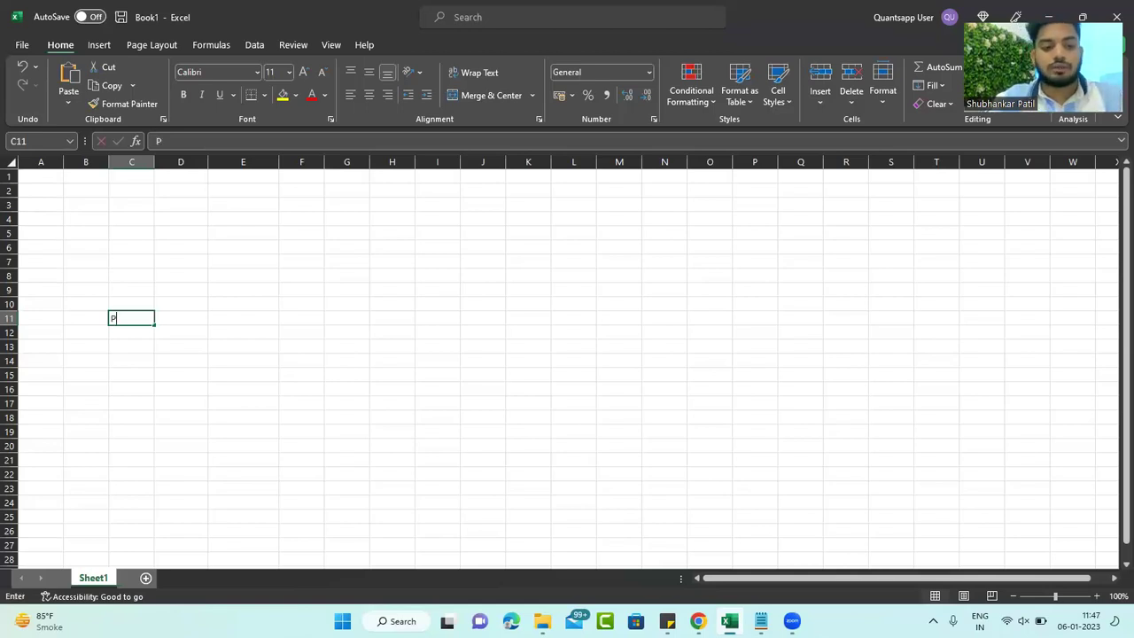
text(redeter)
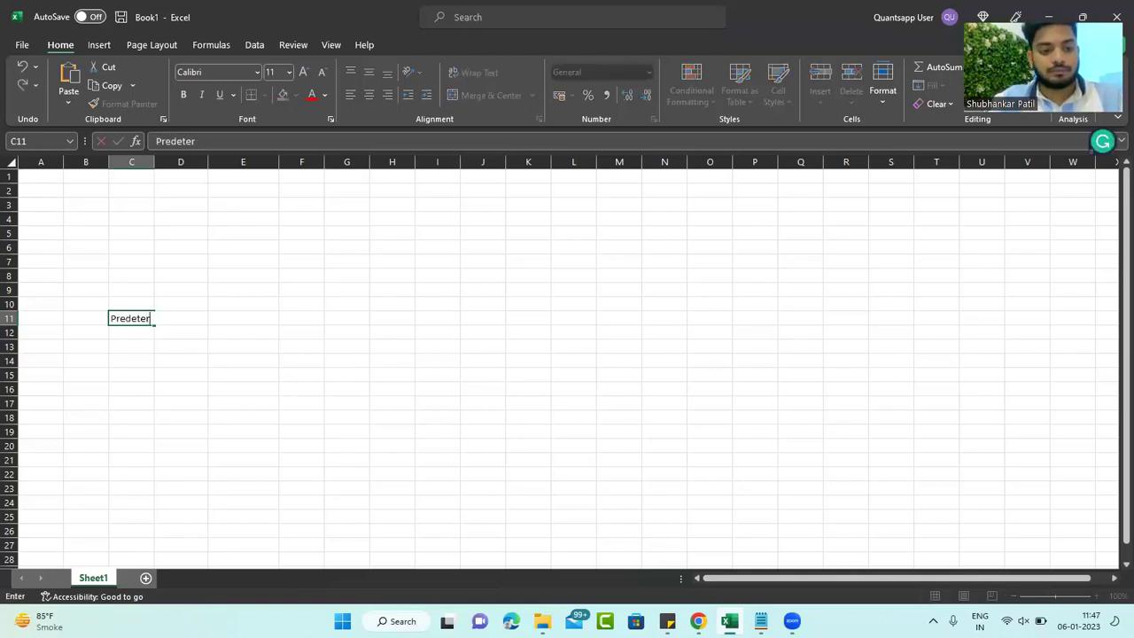
text(mined Price)
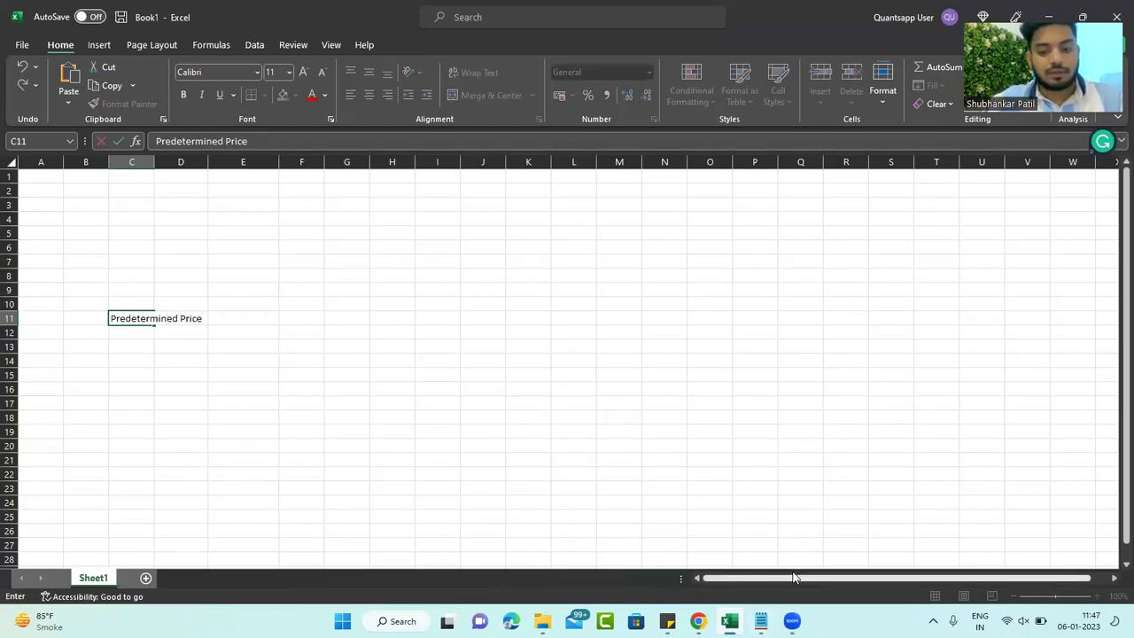
key(Tab)
key(Tab)
text(S)
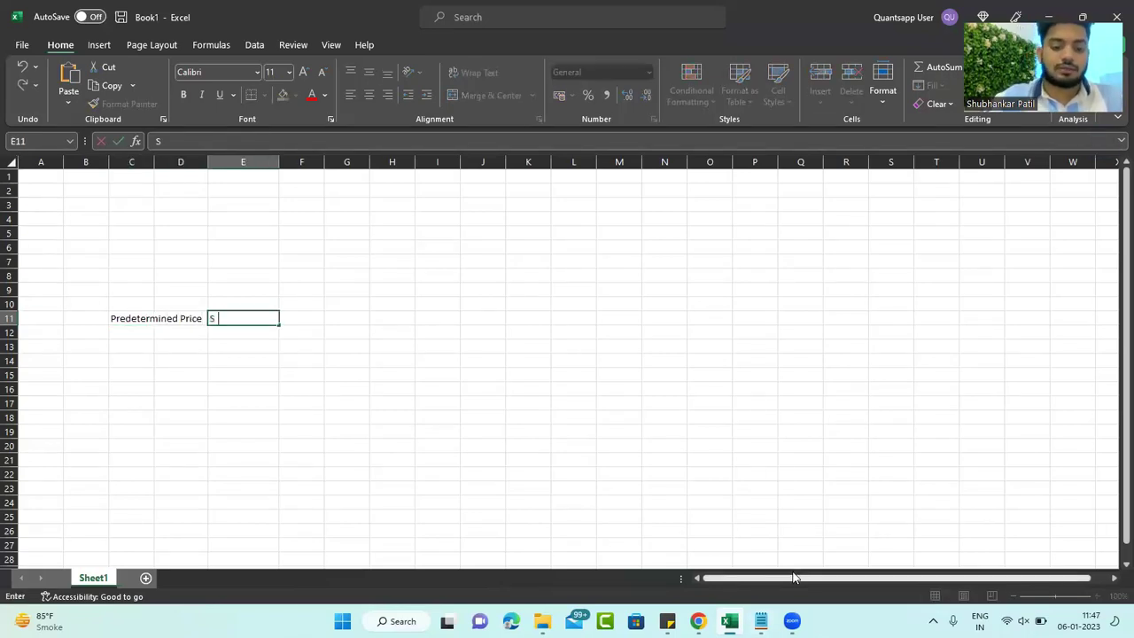
text(trike Price)
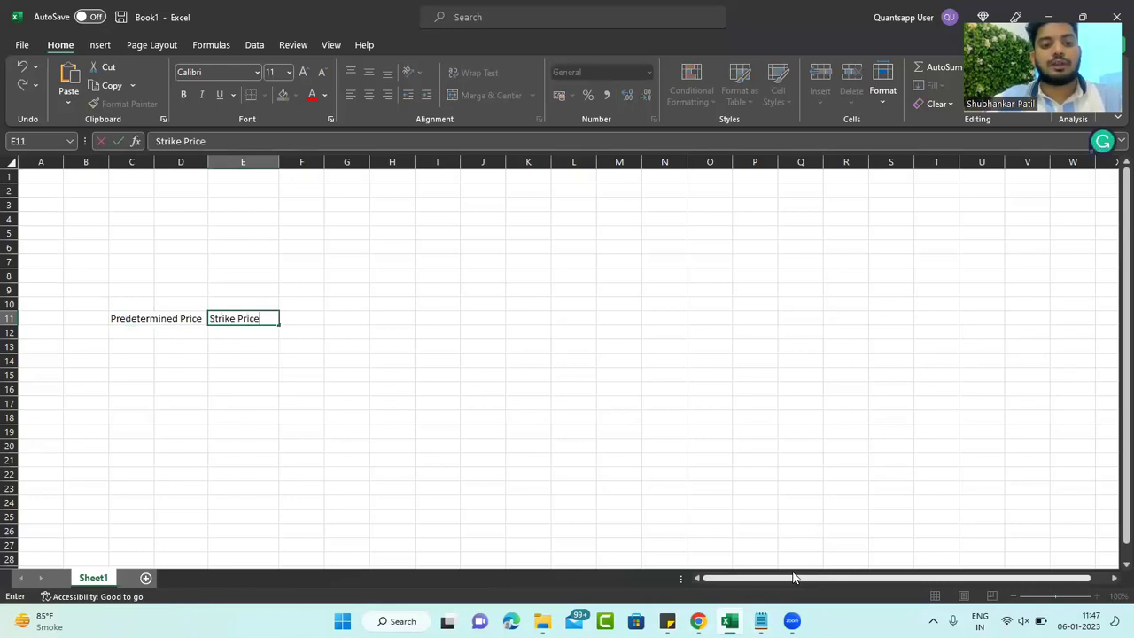
key(Tab)
key(Tab)
text(The pric)
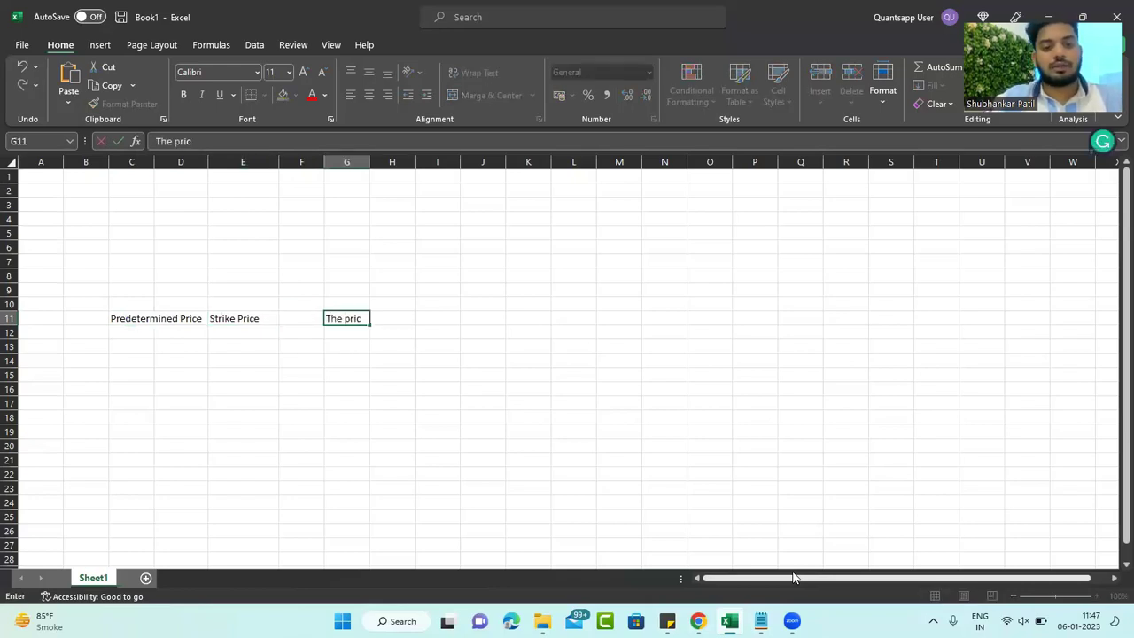
text(e at which y)
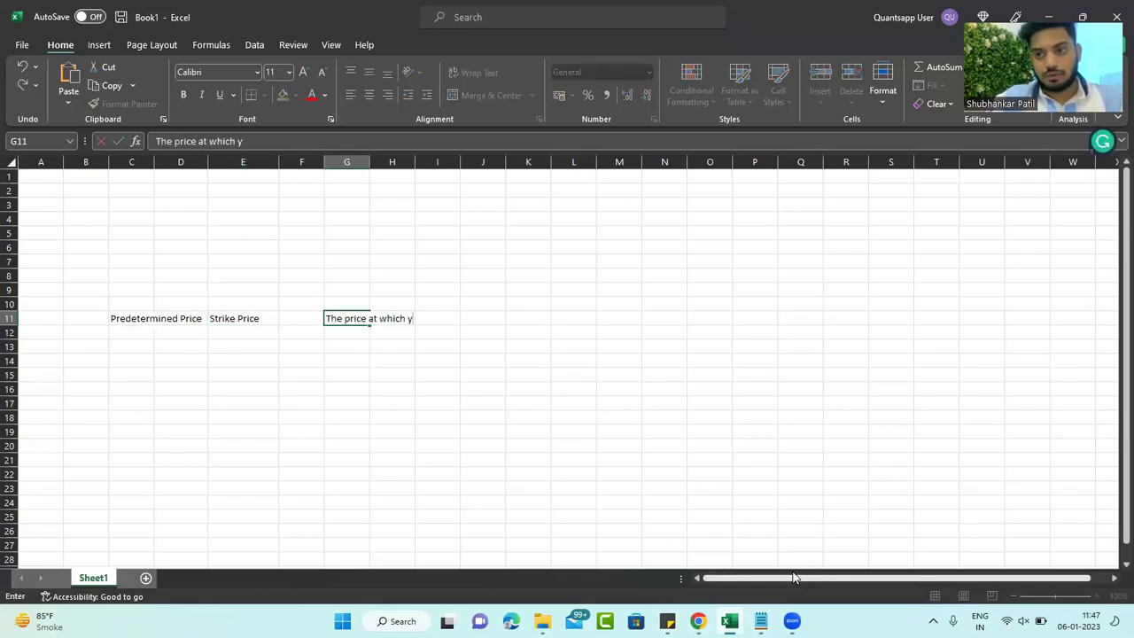
text(ou will bu)
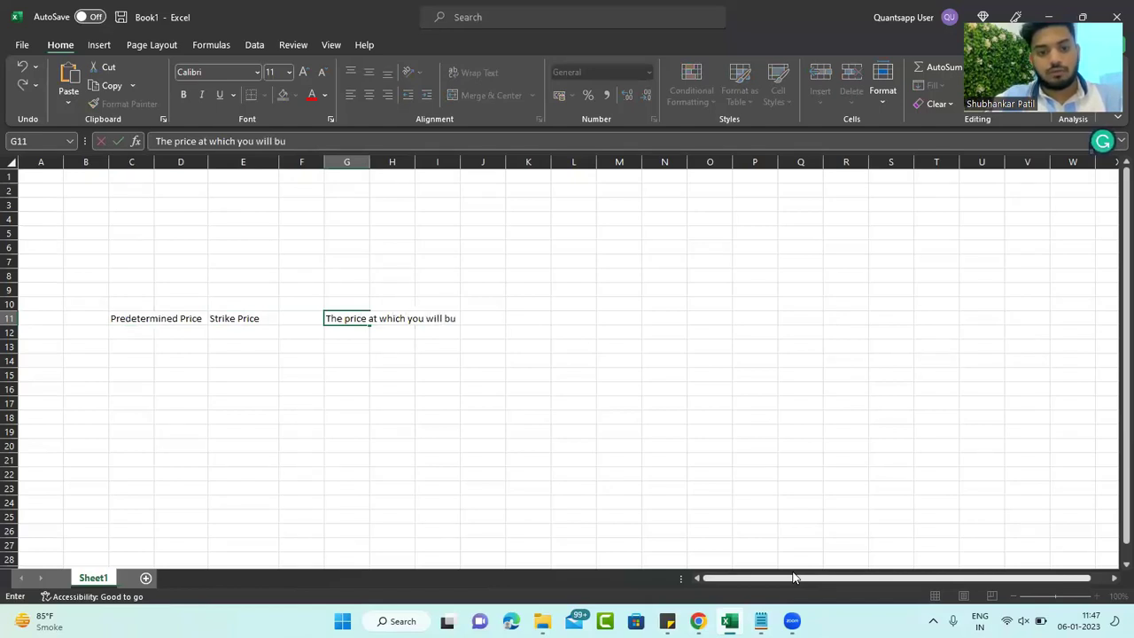
text(y/sell)
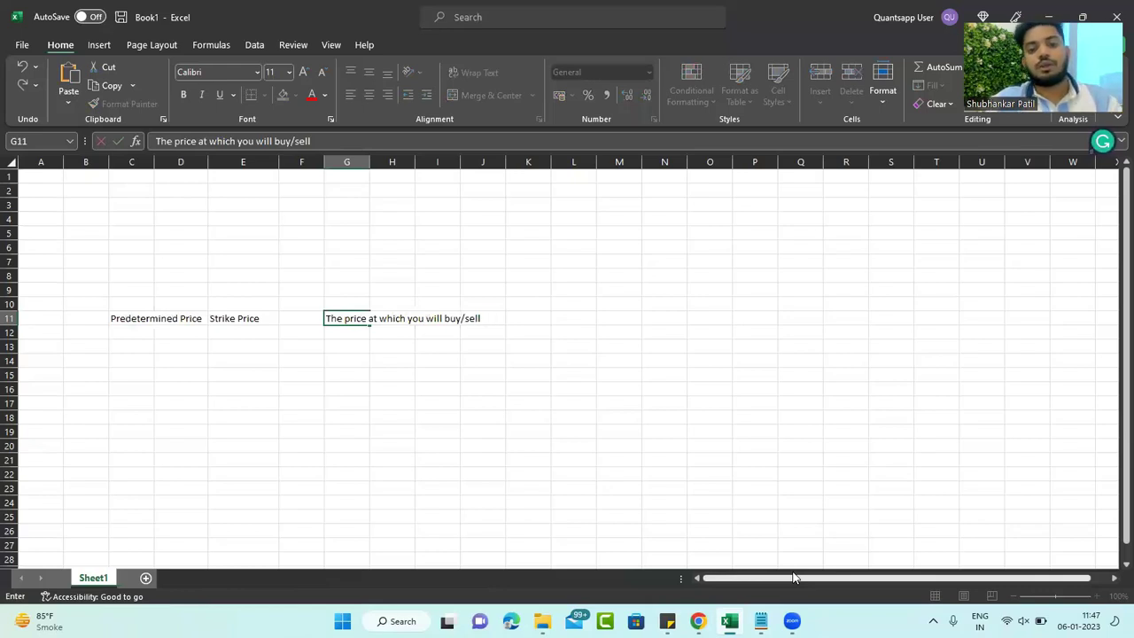
text(the und)
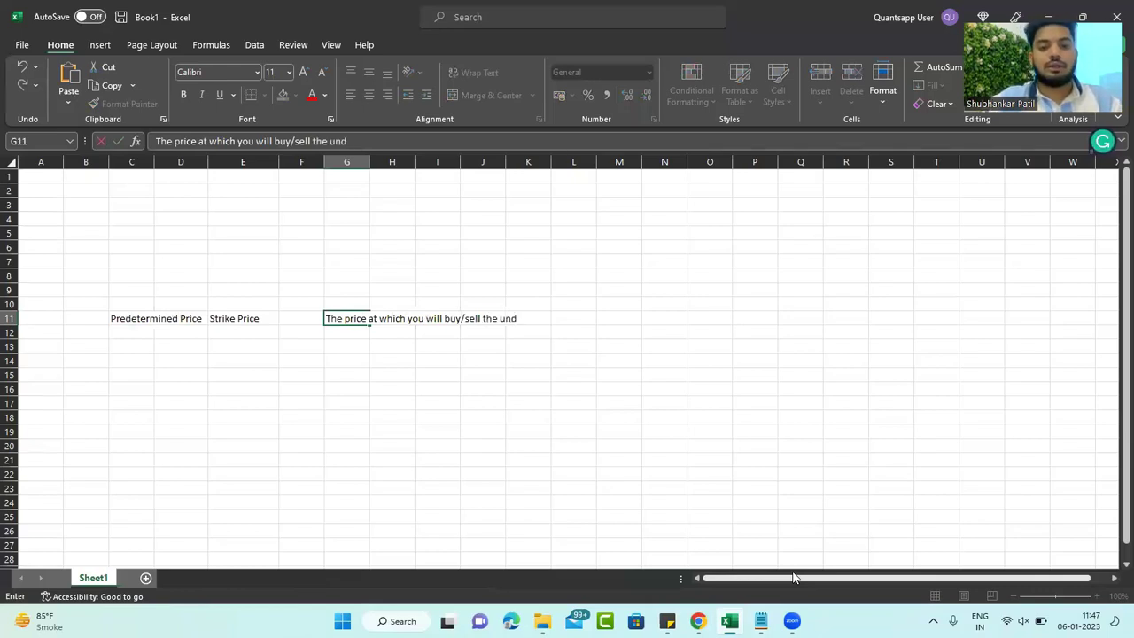
text(erlying asset)
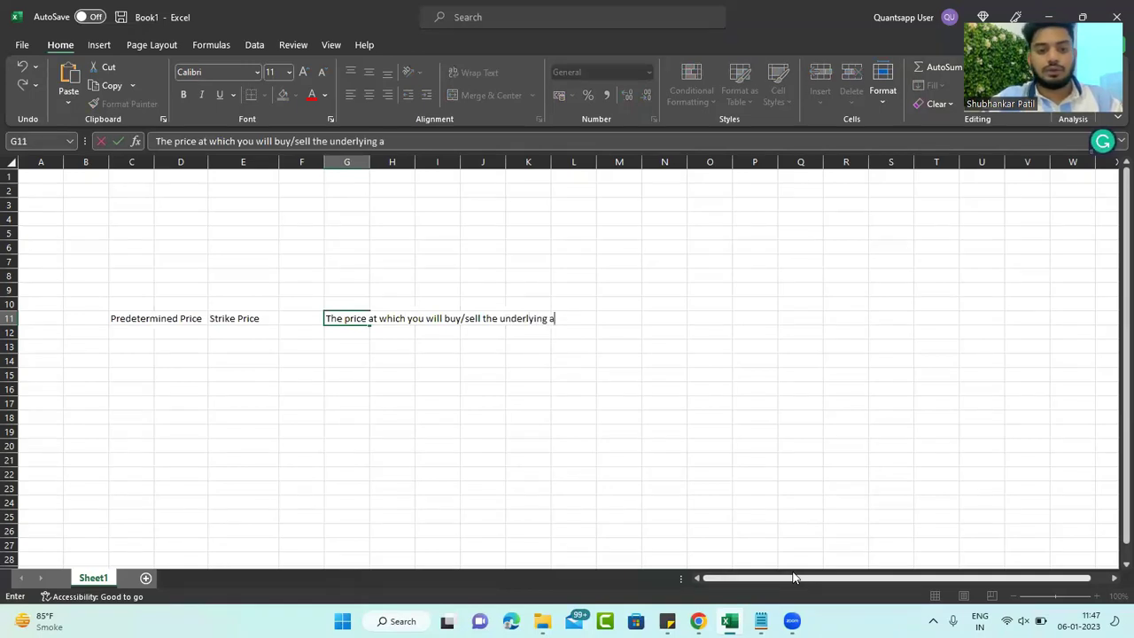
key(Return)
key(Left)
key(Left)
key(Left)
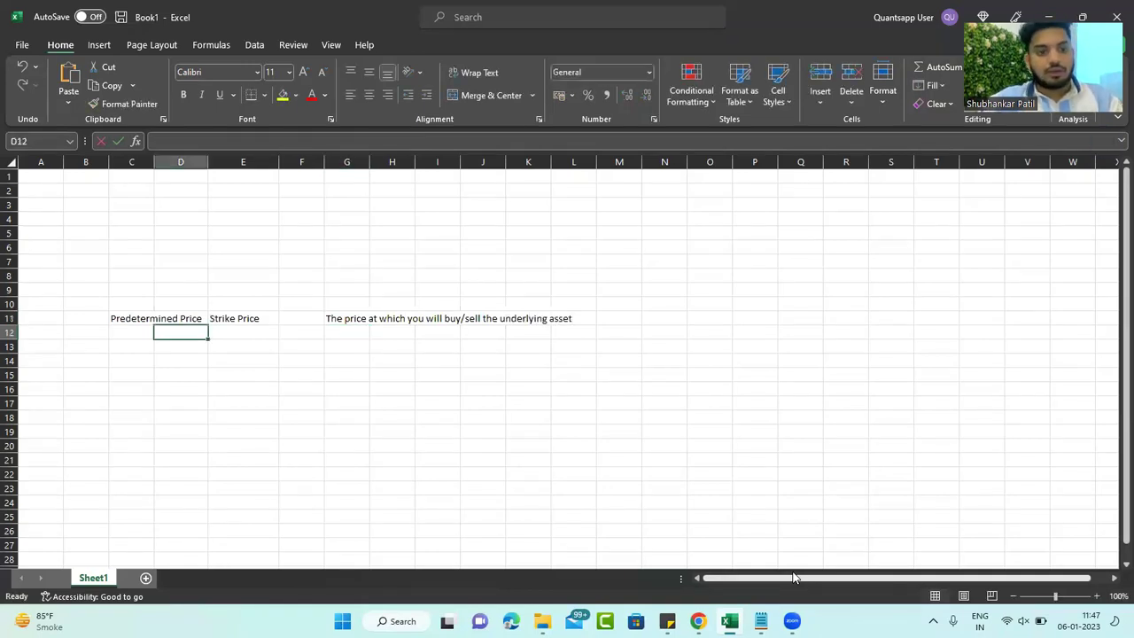
Enter the label 'Premium' in cell E13, two rows below Strike Price.
key(Down)
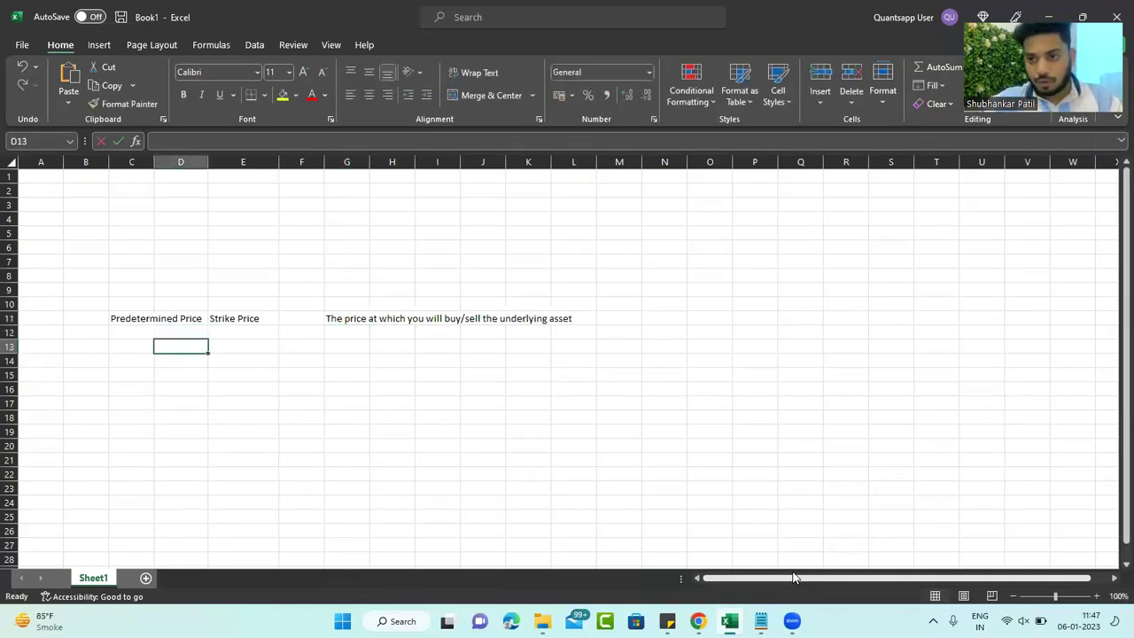
key(Right)
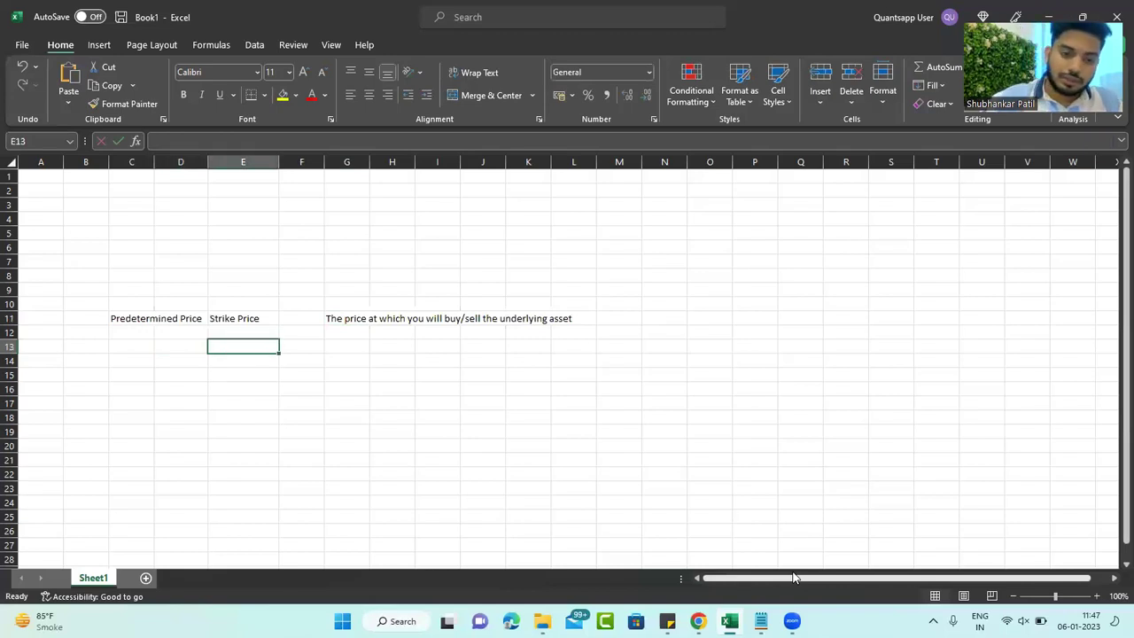
key(Up)
key(Down)
text(Pr)
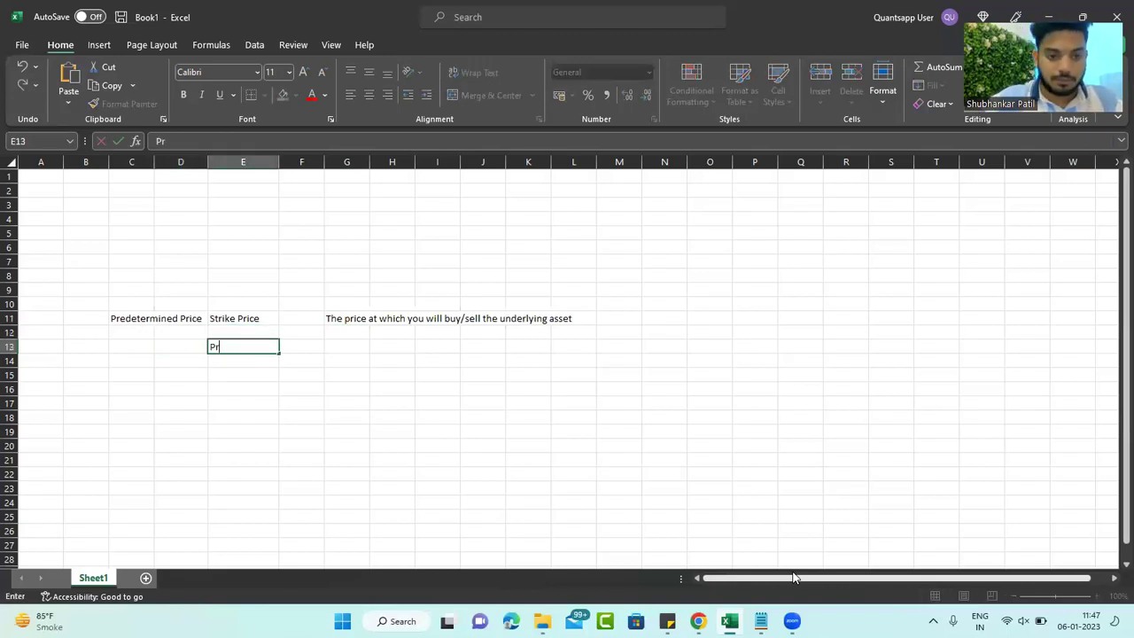
text(emium)
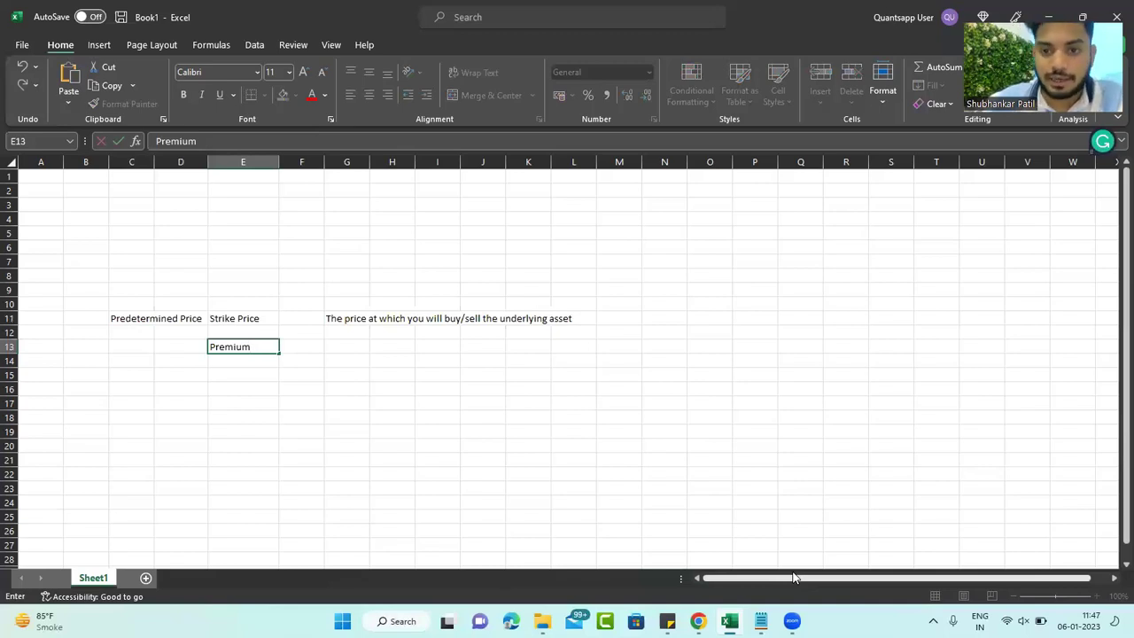
key(Return)
key(Return)
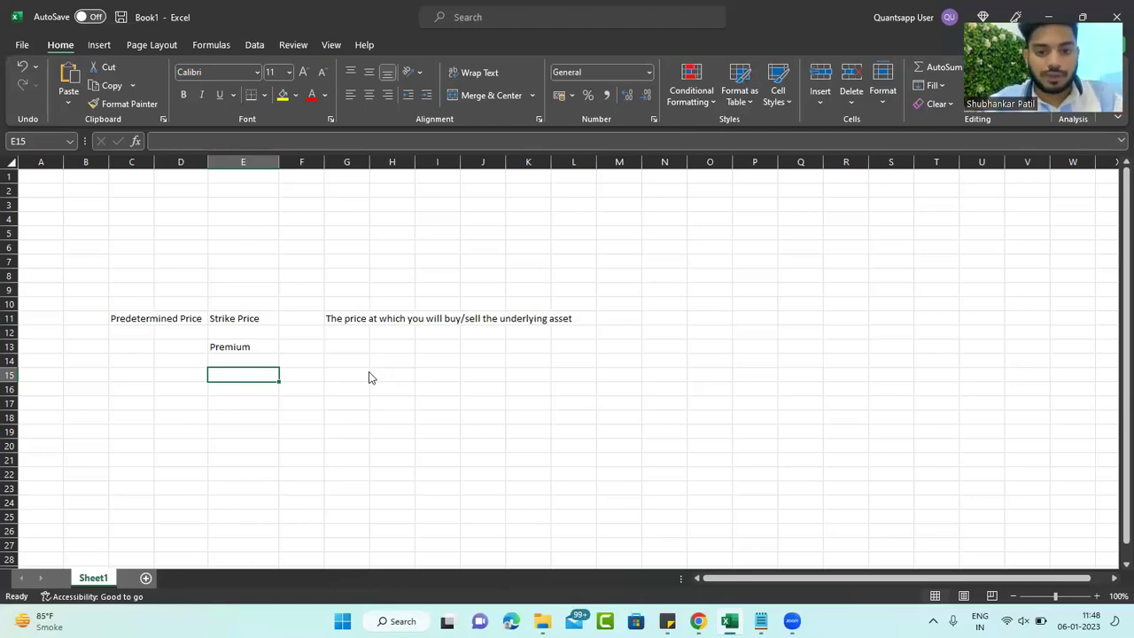
Open the RELIANCE option chain in Quantsapp.
key(alt+Tab)
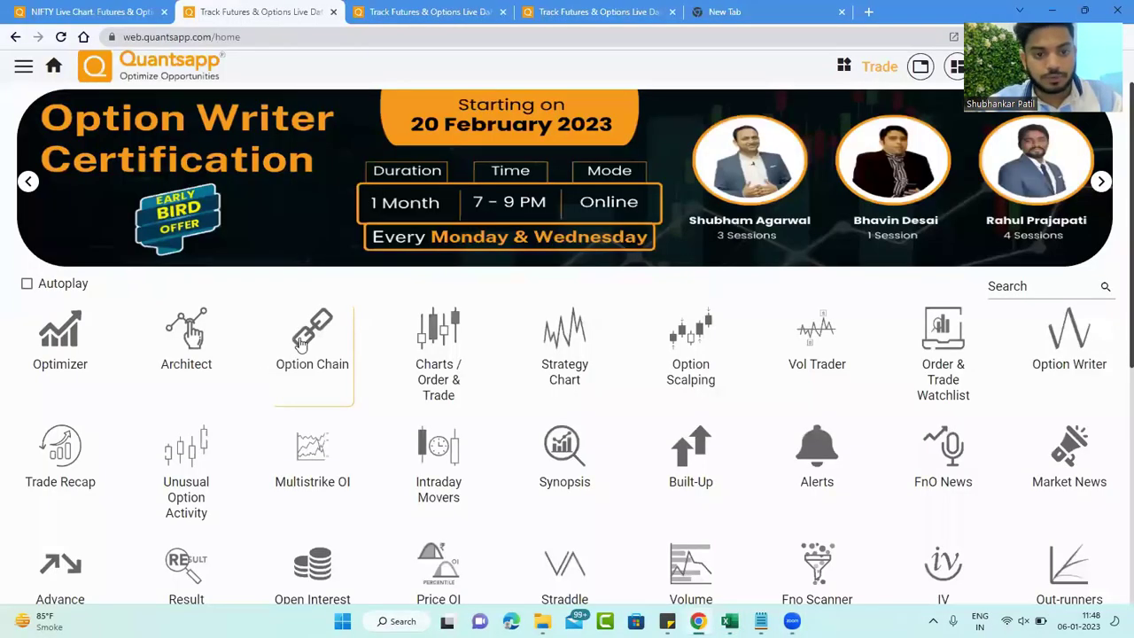
click(301, 344)
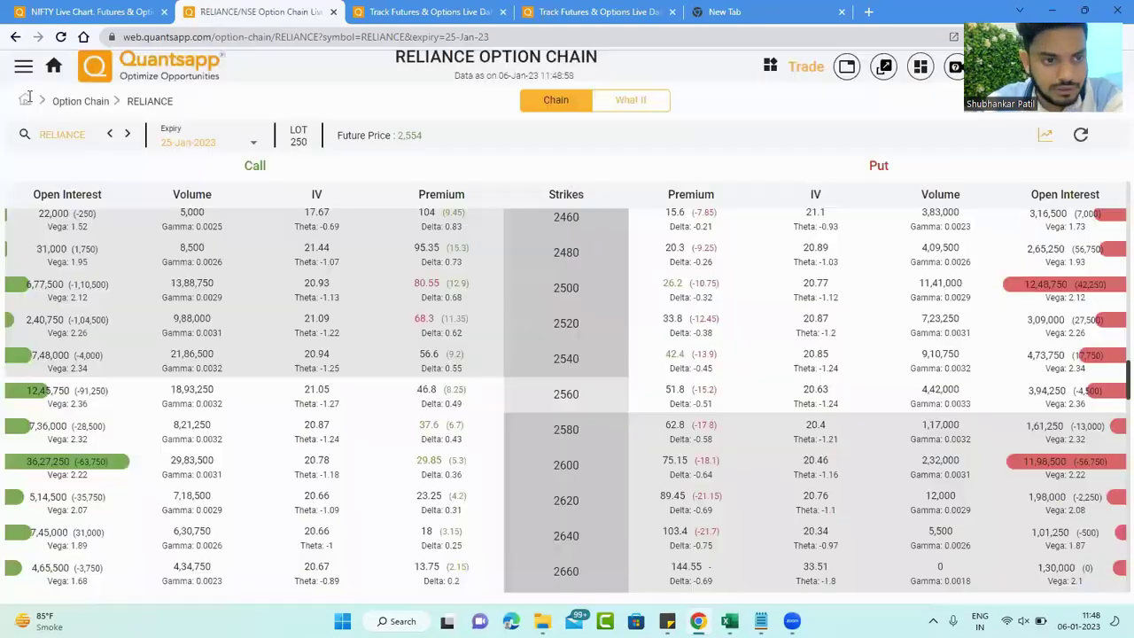
click(71, 135)
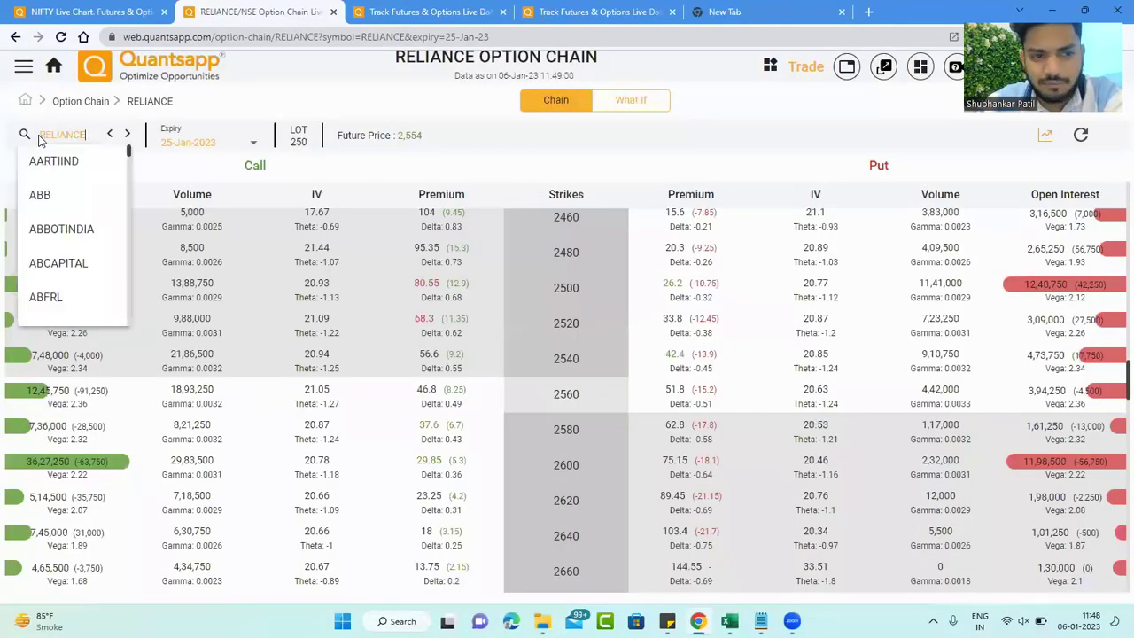
click(239, 188)
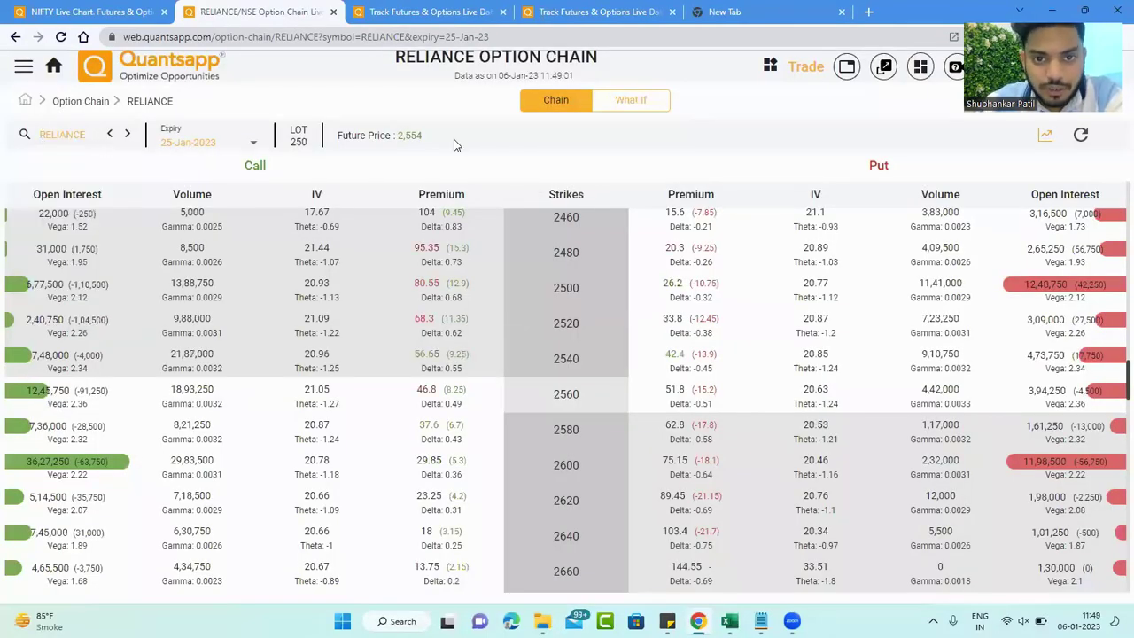
Outline the strikes column, the 2500 strike, its 80.55 call premium, the future price and expiry.
mouse_move(496, 184)
mouse_down()
mouse_move(611, 383)
mouse_move(638, 615)
mouse_move(638, 589)
mouse_up()
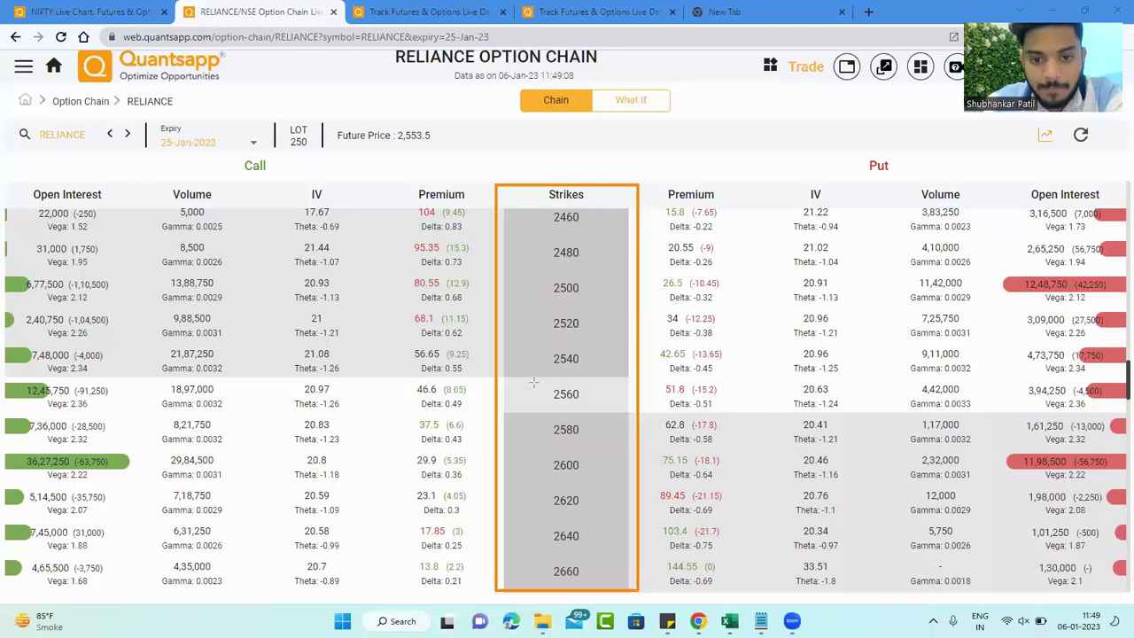
drag(531, 278, 597, 301)
drag(404, 274, 479, 305)
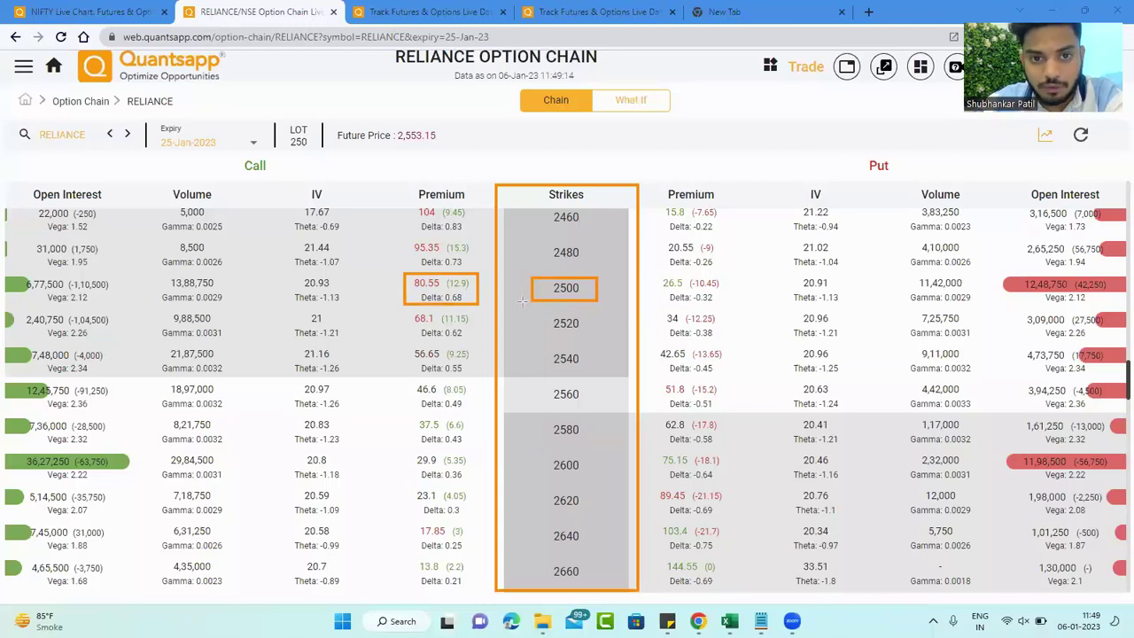
drag(324, 119, 462, 150)
mouse_move(145, 120)
mouse_down()
mouse_move(282, 155)
mouse_move(272, 150)
mouse_up()
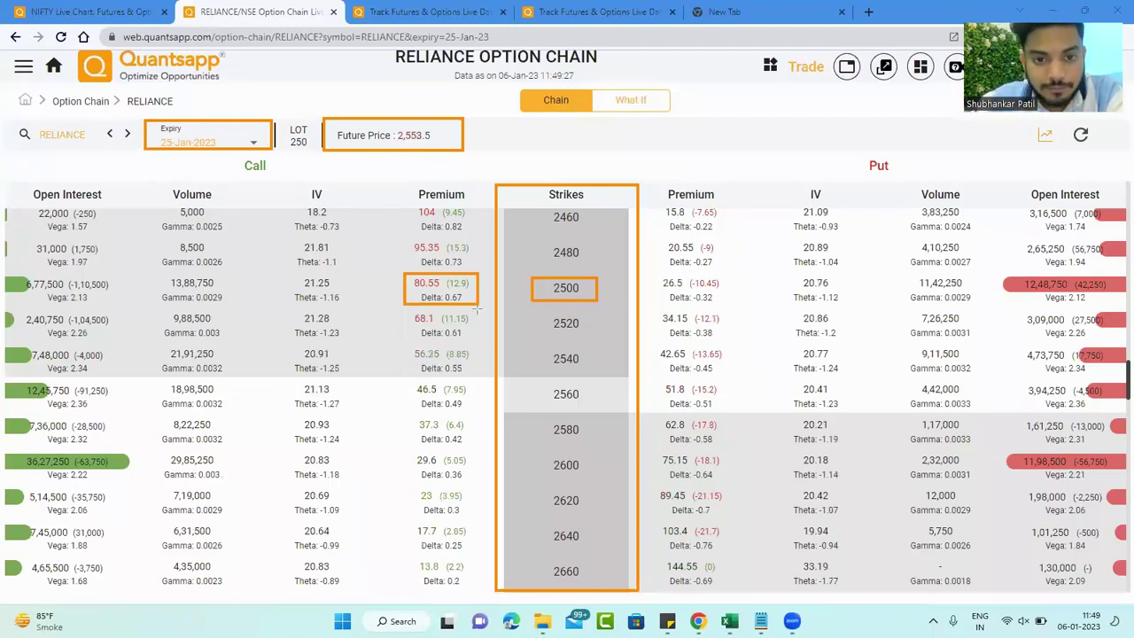
drag(521, 270, 614, 310)
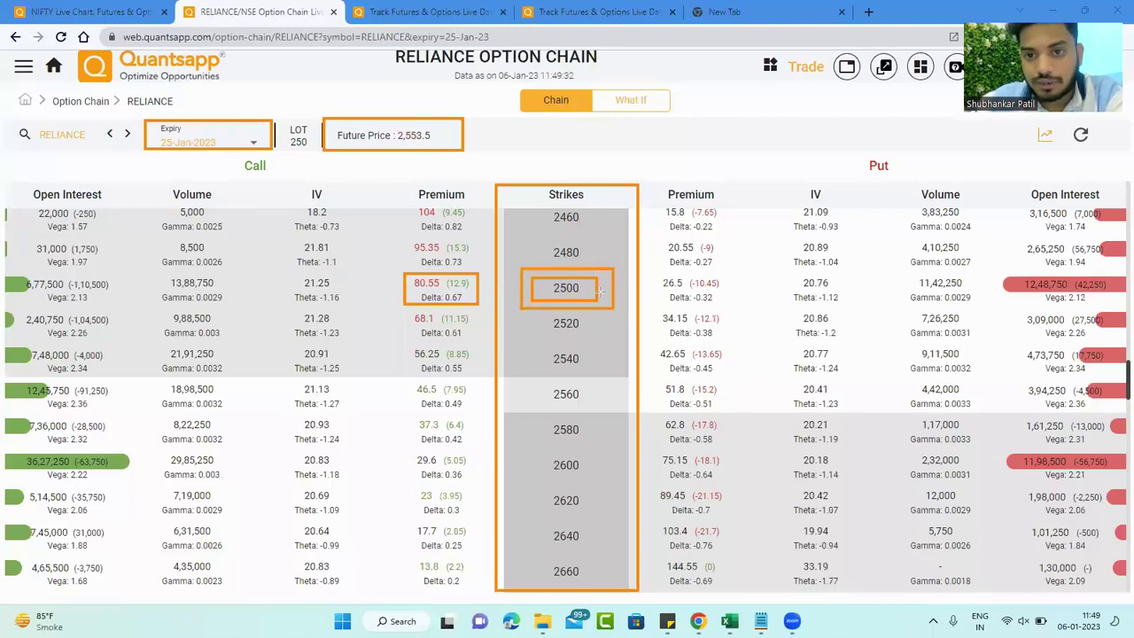
Outline the 2600 strike, its 75.15 put premium and the expiry date, clearing annotations before and after.
key(e)
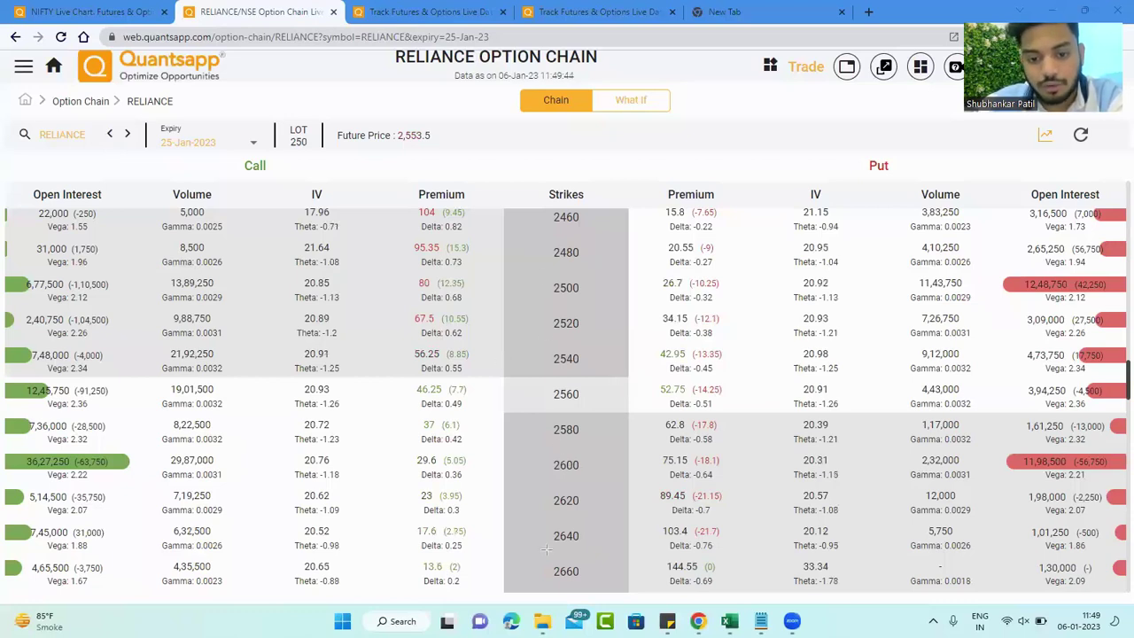
drag(542, 453, 602, 485)
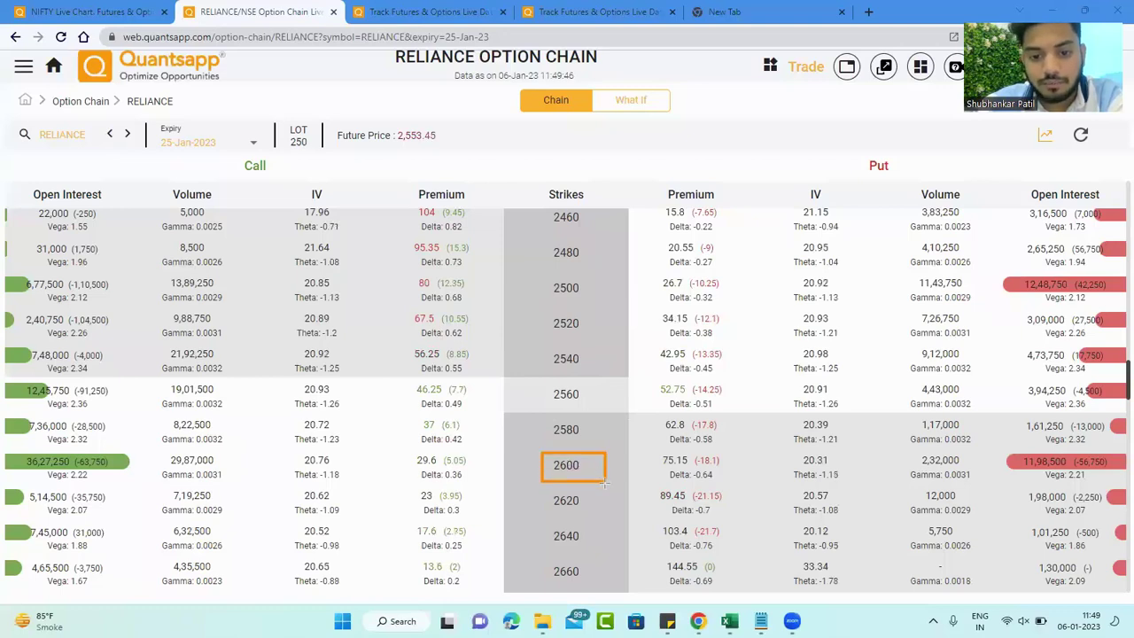
drag(646, 450, 736, 485)
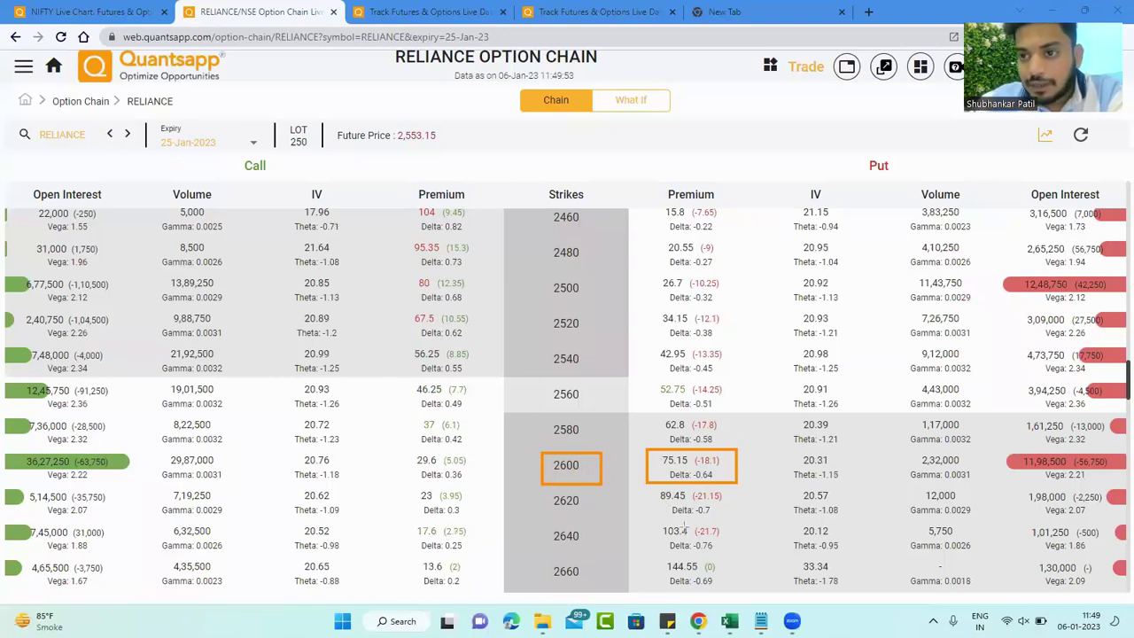
mouse_move(516, 443)
mouse_down()
mouse_move(640, 482)
mouse_move(626, 496)
mouse_up()
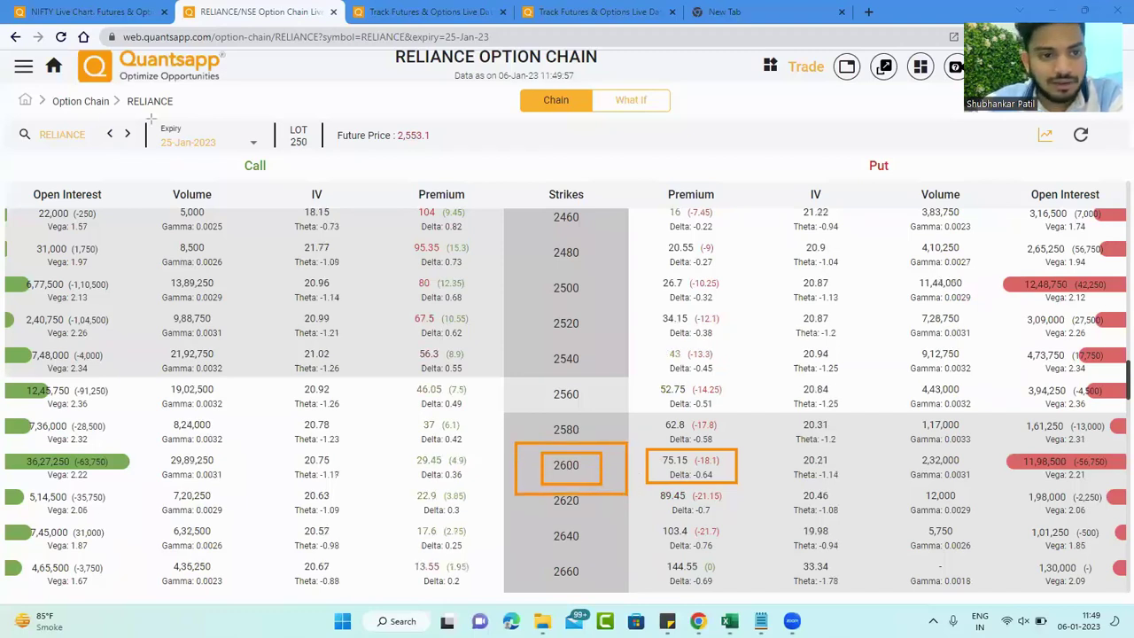
drag(145, 118, 275, 149)
mouse_move(532, 446)
mouse_down()
mouse_move(606, 472)
mouse_move(612, 488)
mouse_up()
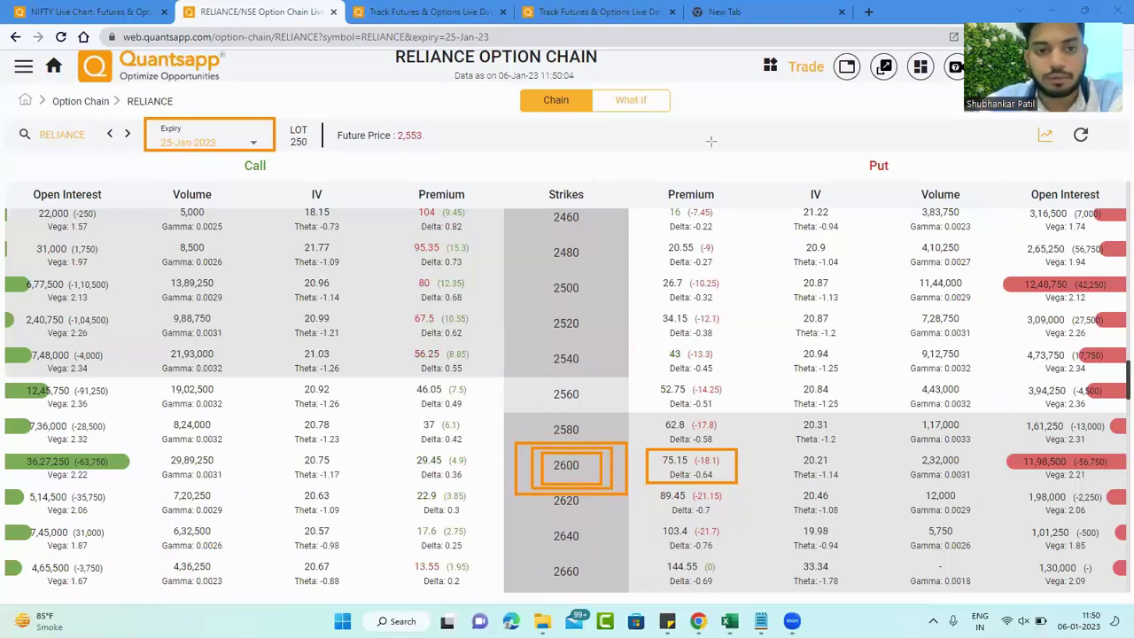
key(e)
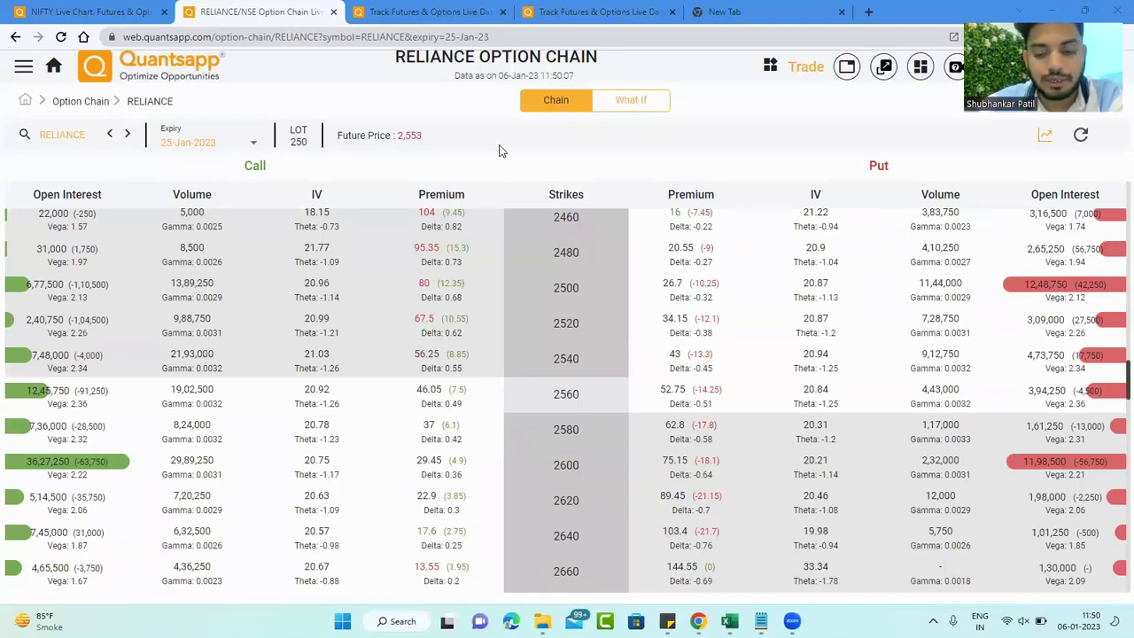
Back in Excel, enter 'Notional Profit' in cell D15.
click(729, 620)
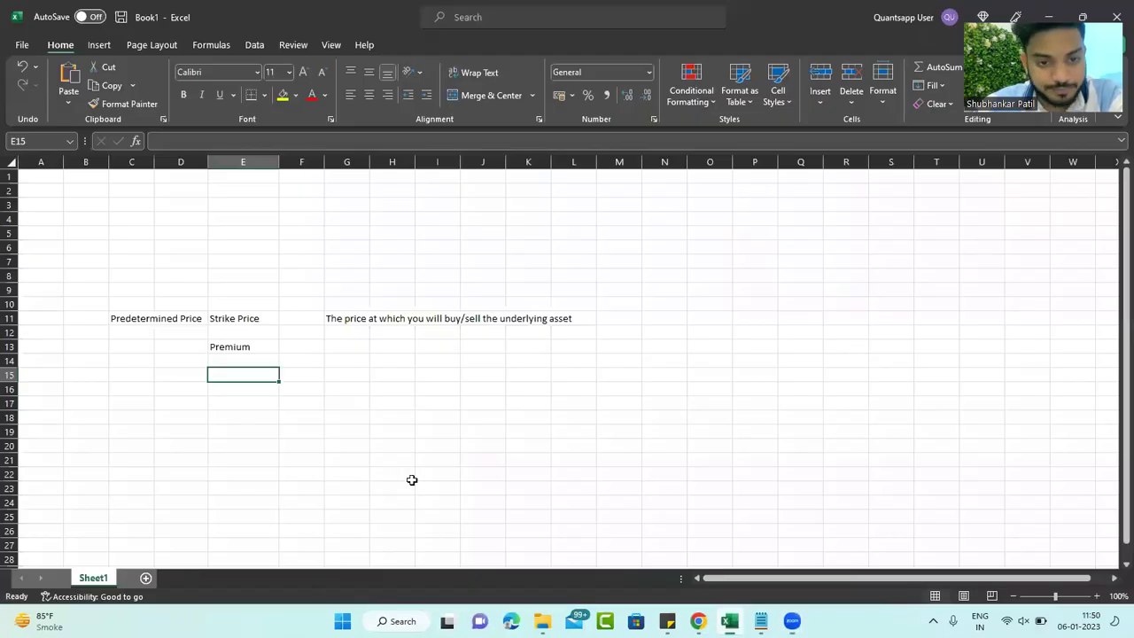
click(176, 374)
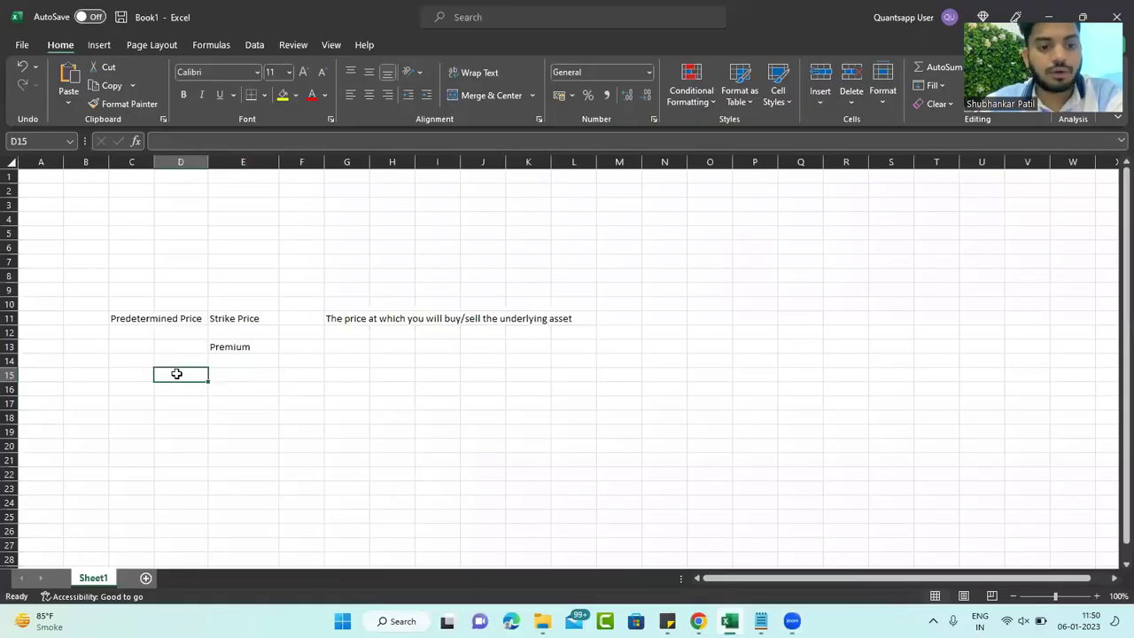
text(Notional Profiit)
key(Tab)
key(Tab)
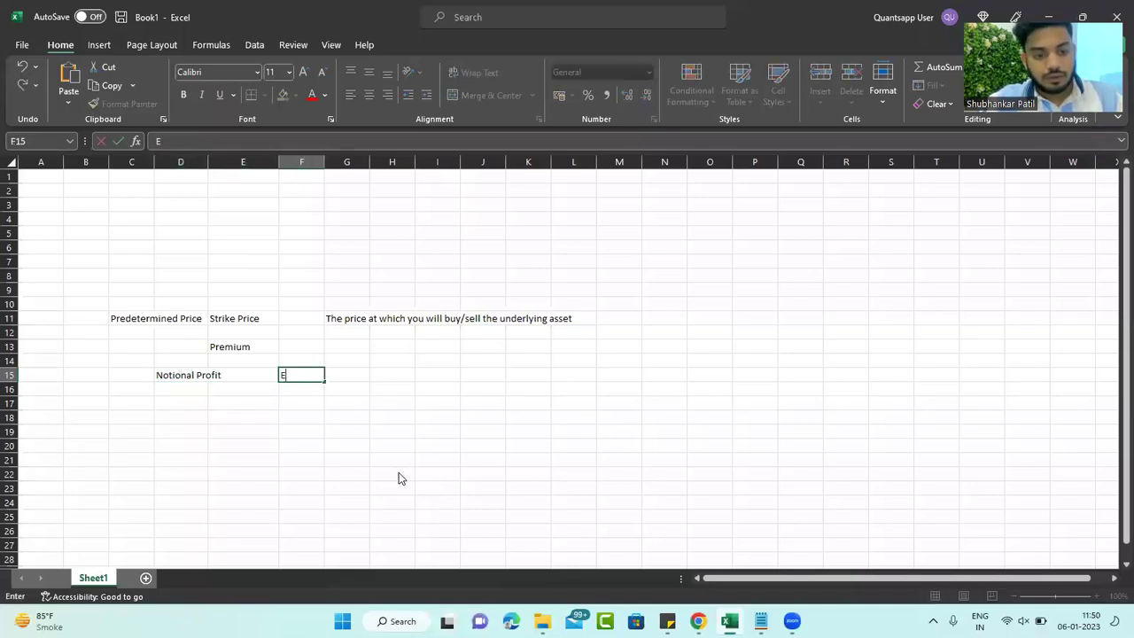
Enter 'Time Value' in F15 and autofit columns F and D to their labels.
text(Time Value)
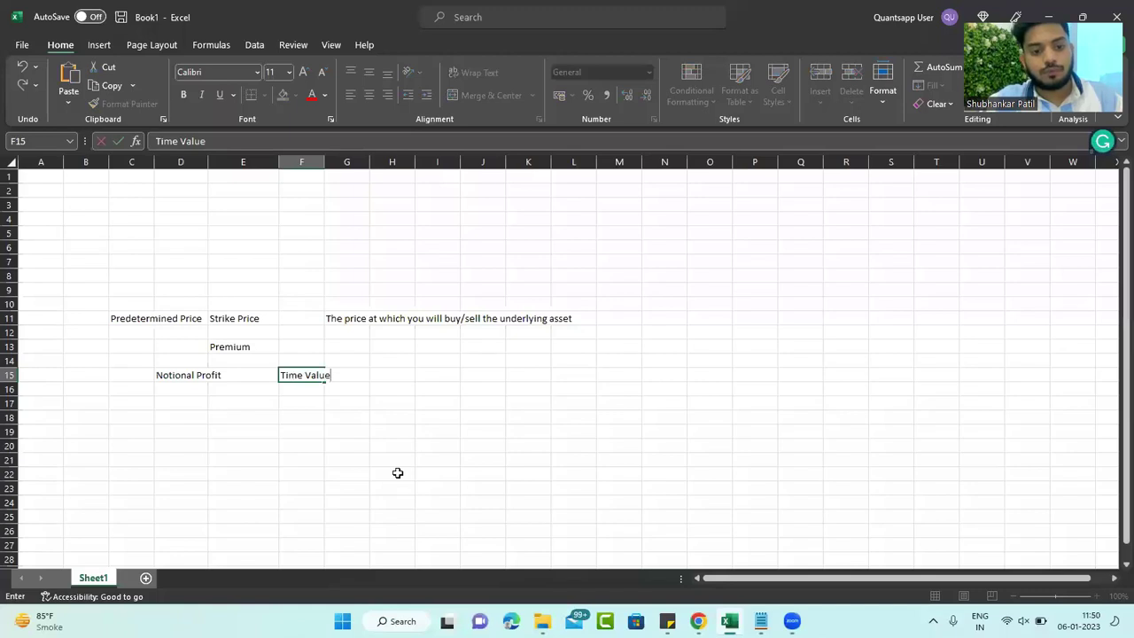
key(Return)
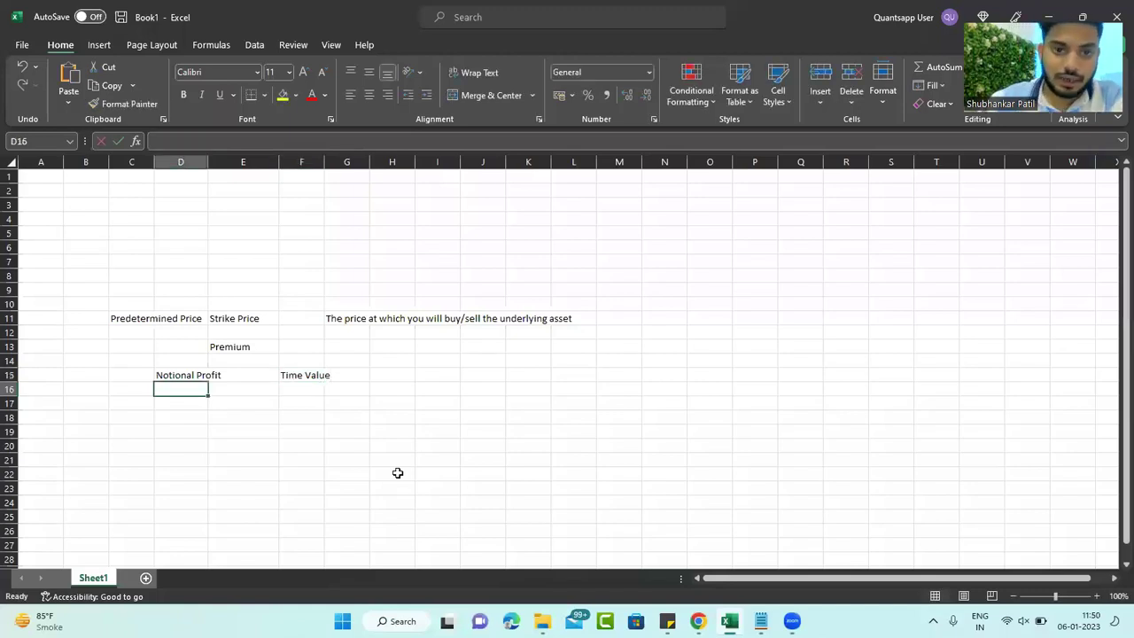
double_click(325, 162)
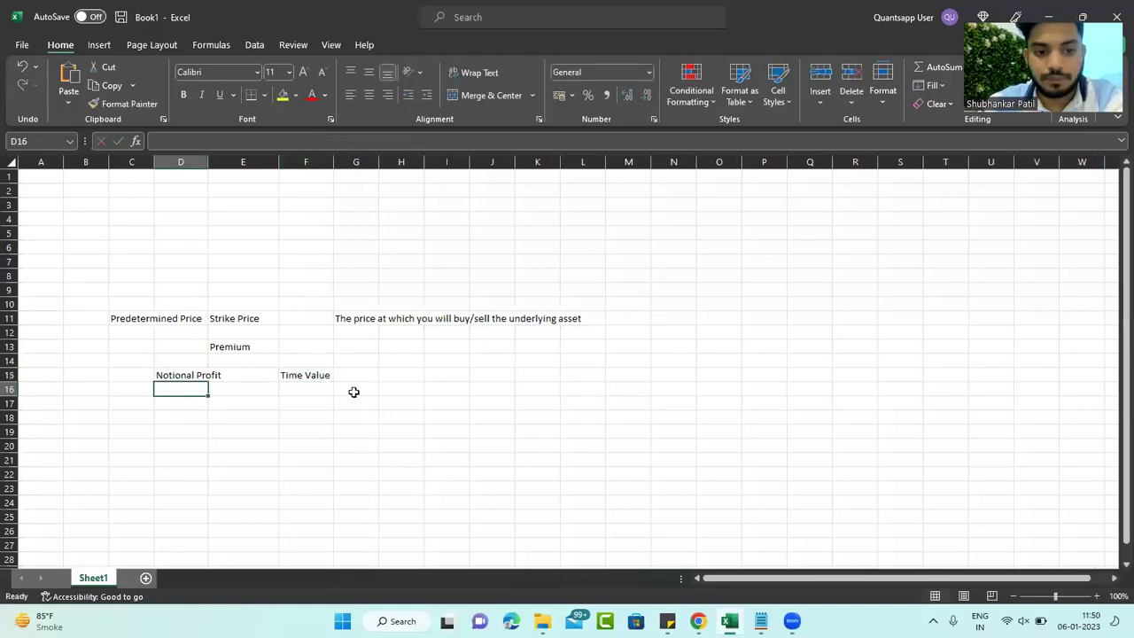
drag(203, 167, 202, 167)
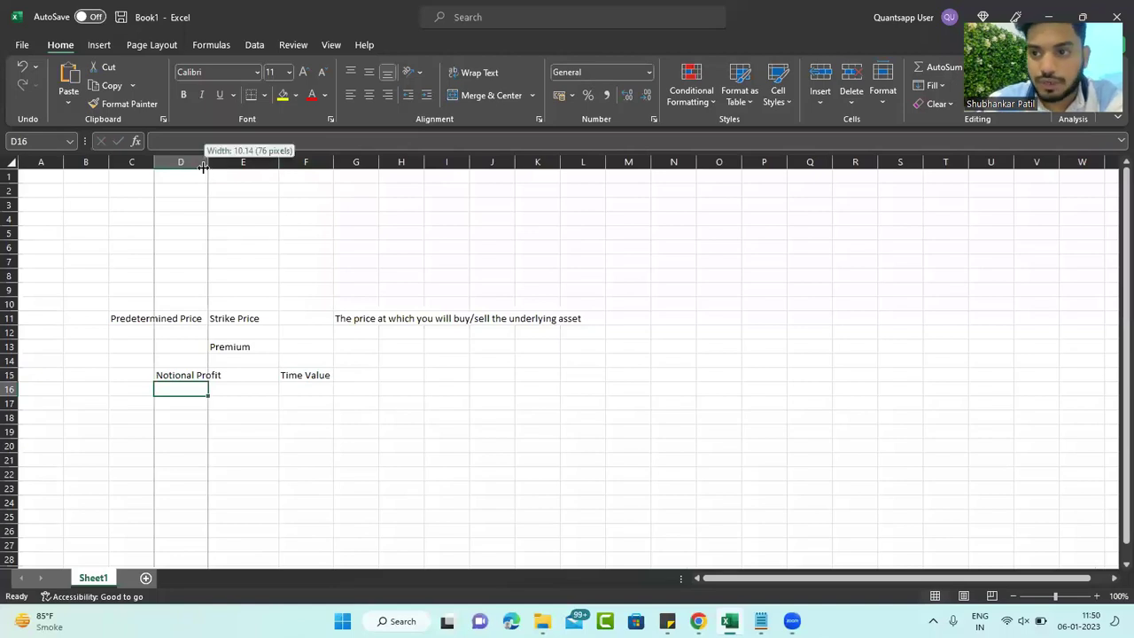
double_click(202, 166)
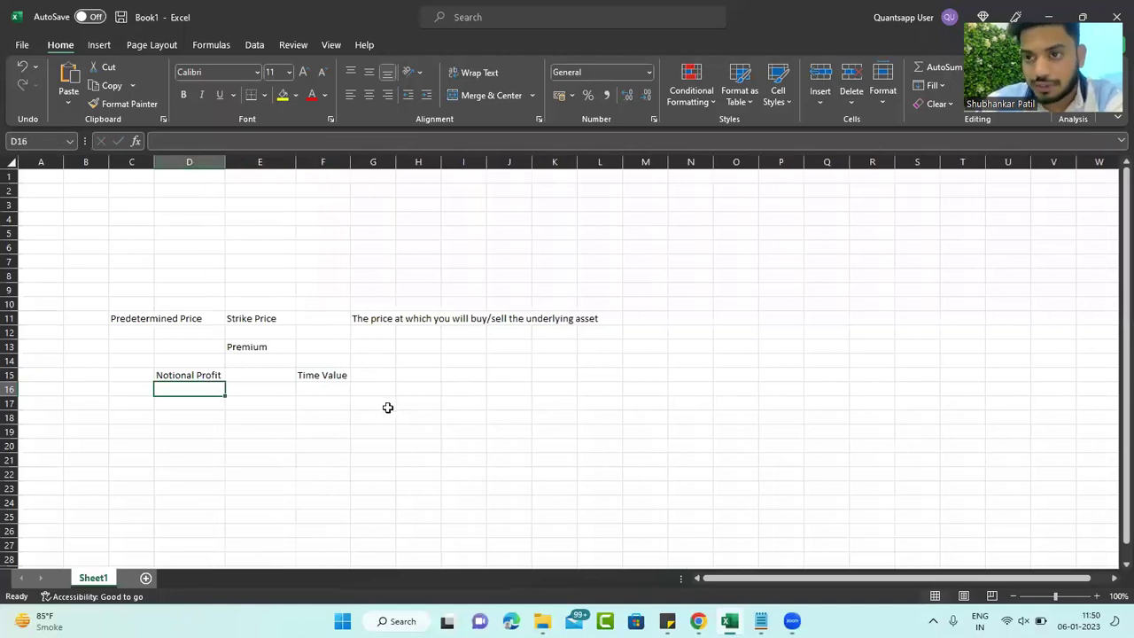